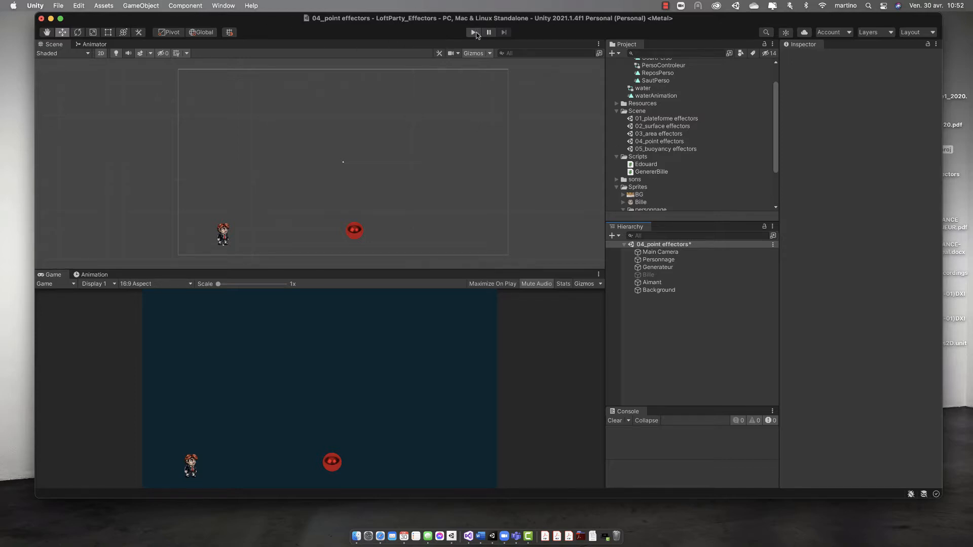
Step: Test-run the scene without an effector, and check which layer the Bille object is assigned to
left_click(475, 32)
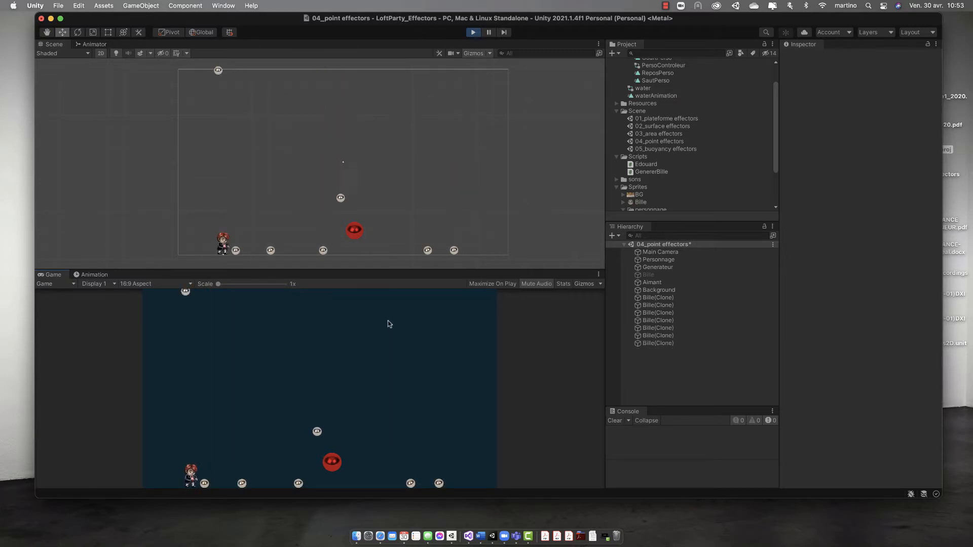
left_click(472, 33)
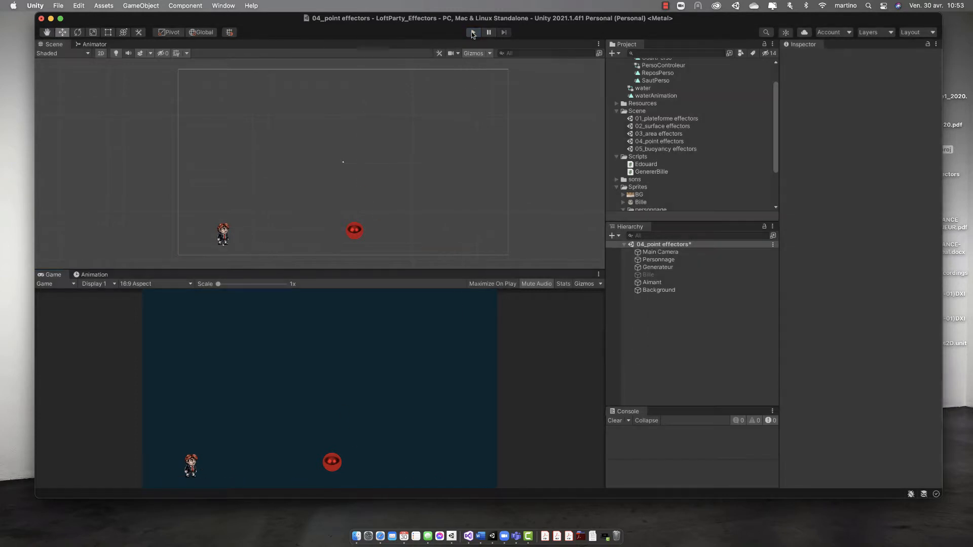
left_click(649, 276)
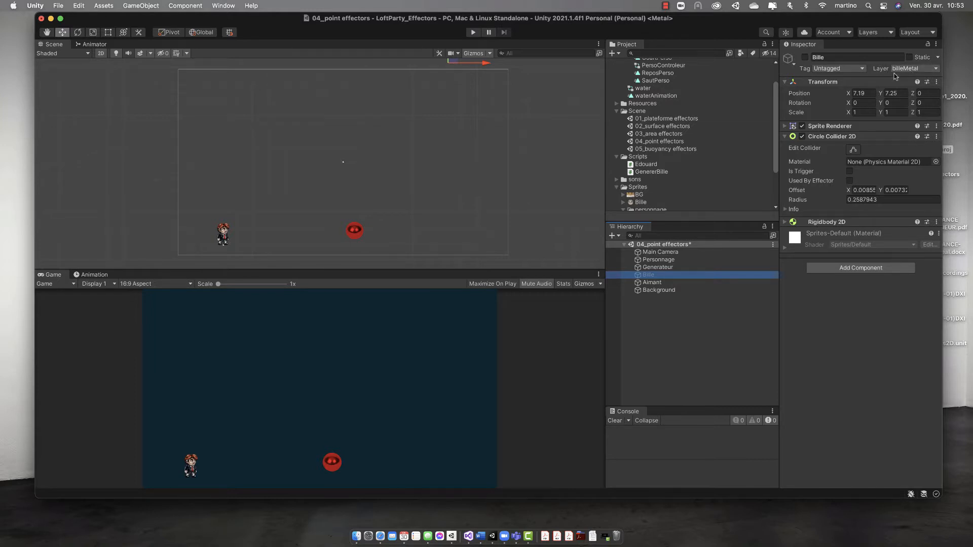
left_click(902, 70)
left_click(879, 69)
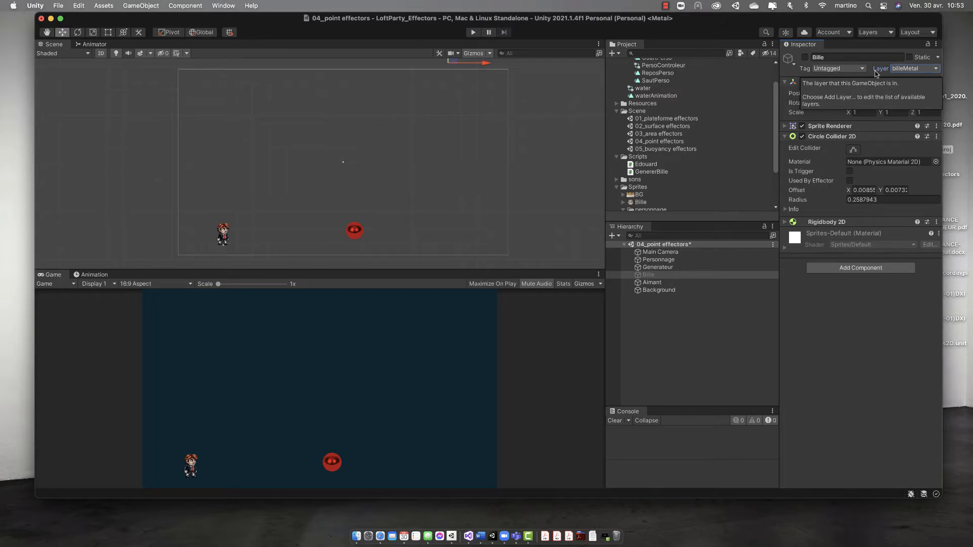
Step: Add a Point Effector 2D component to the red Aimant object
left_click(357, 237)
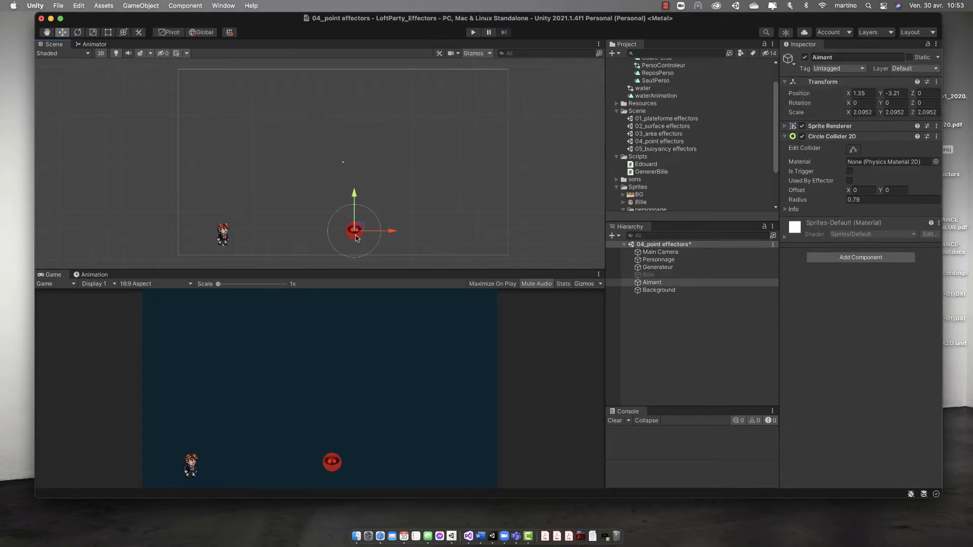
left_click(856, 258)
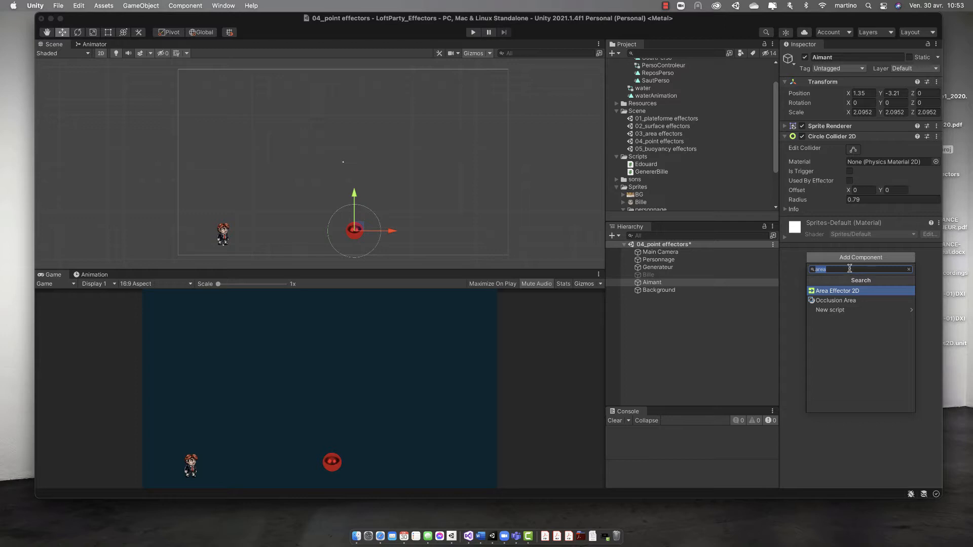
type("point")
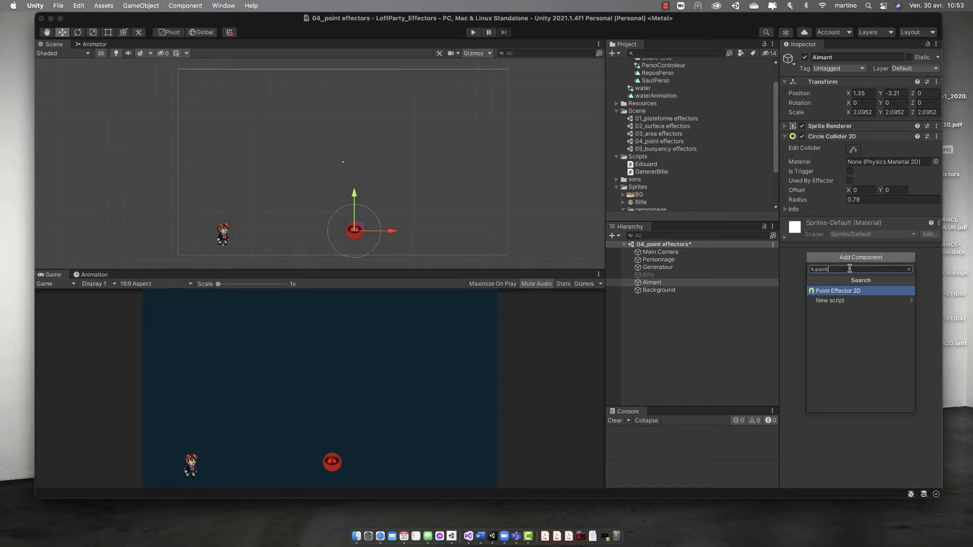
key("Return")
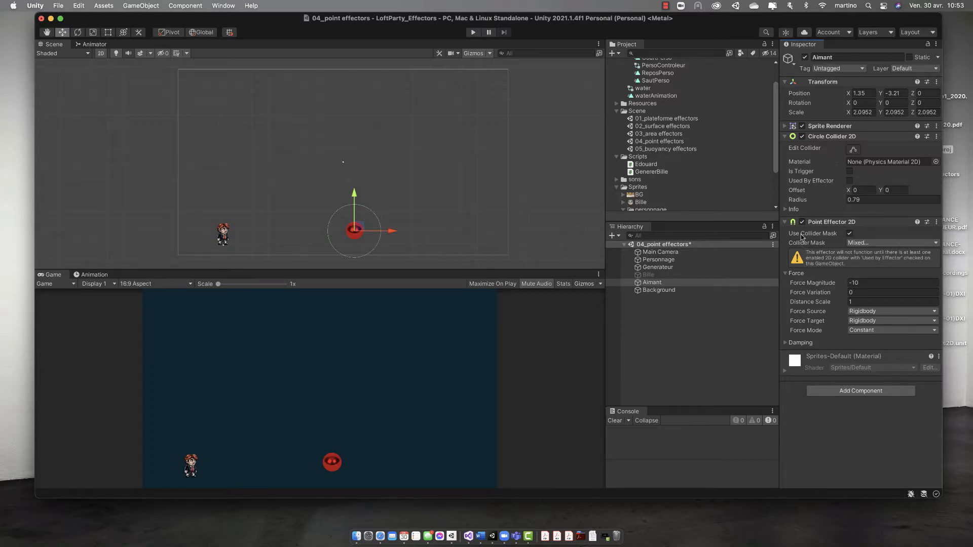
Step: Enable Used By Effector and Is Trigger on Aimant's Circle Collider 2D, and review the effector's damping settings
left_click(849, 181)
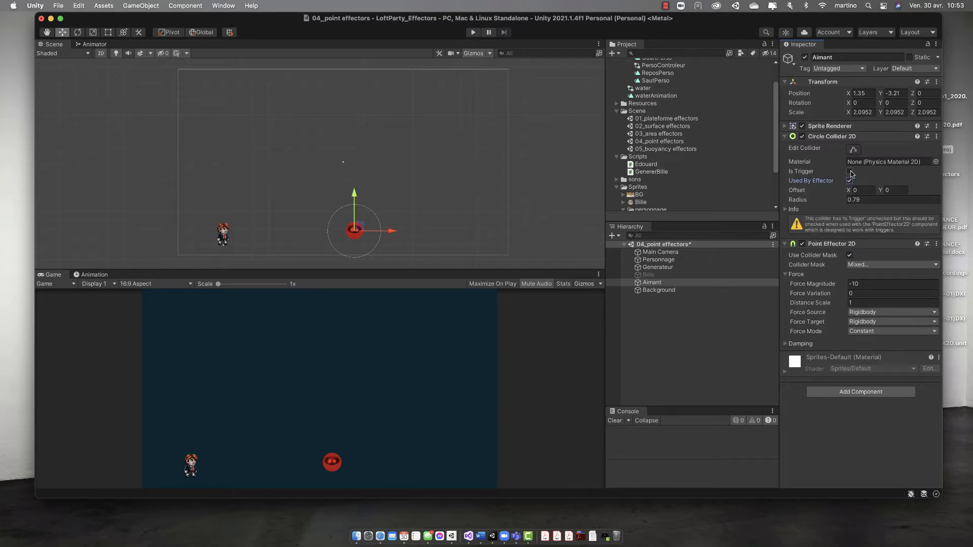
left_click(849, 171)
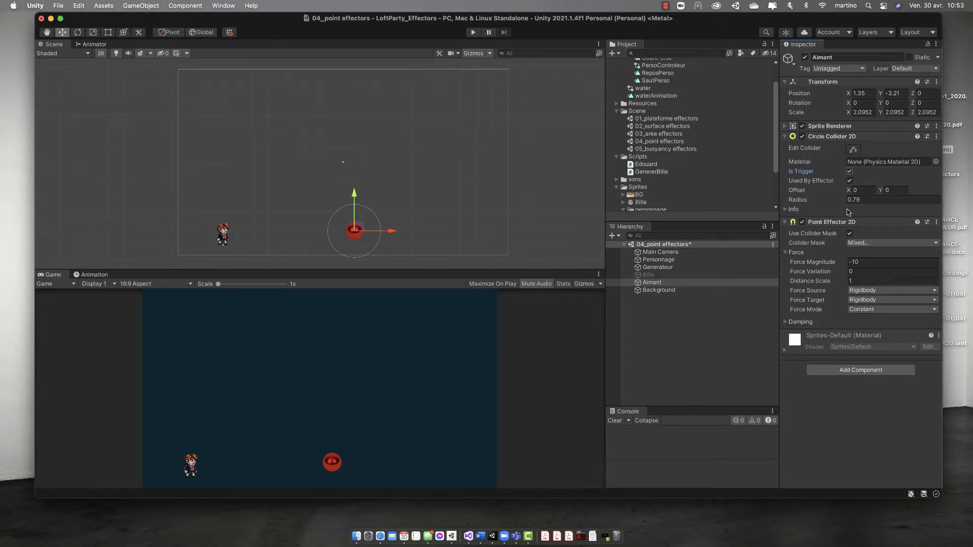
left_click(786, 323)
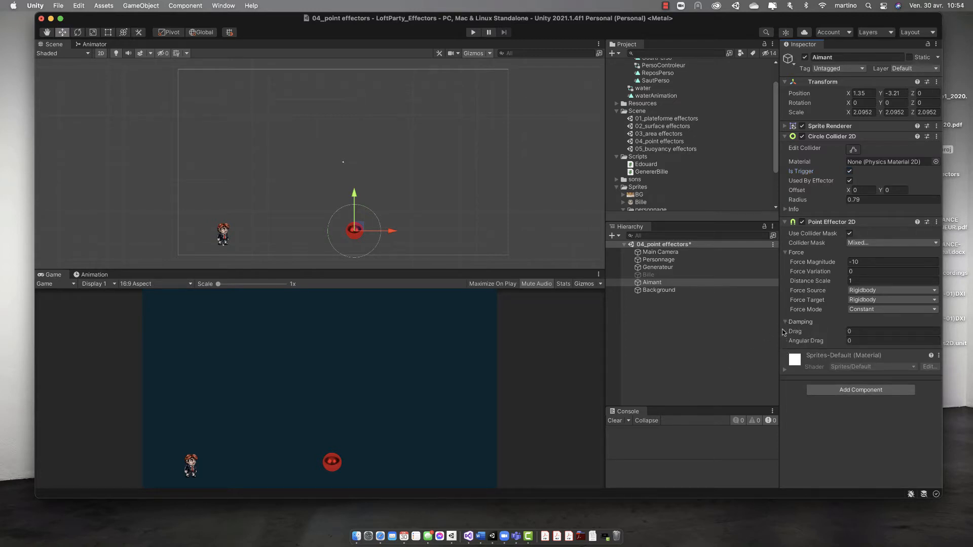
left_click(786, 322)
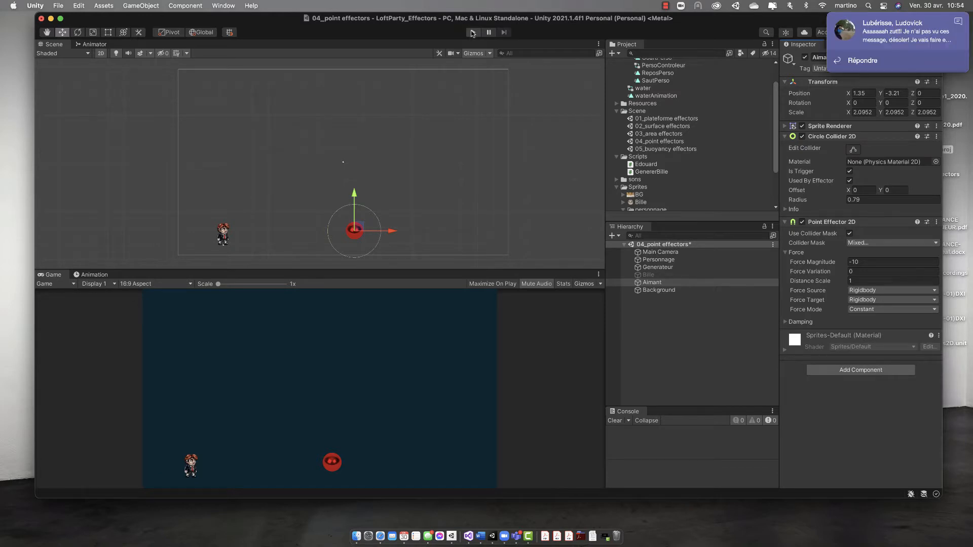
Step: Run the scene and move Aimant around among the falling balls to test its attraction, and stop the run
left_click(472, 33)
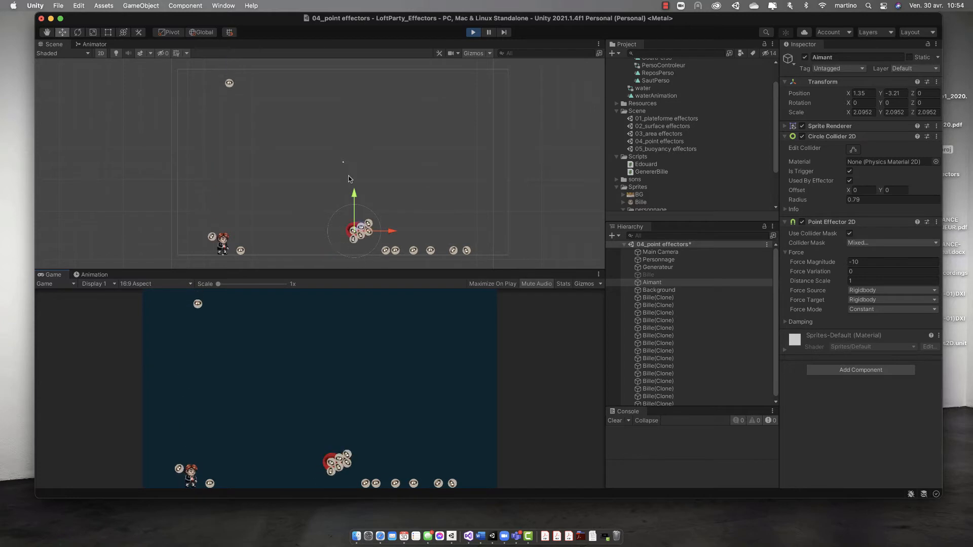
left_click_drag(355, 198, 355, 128)
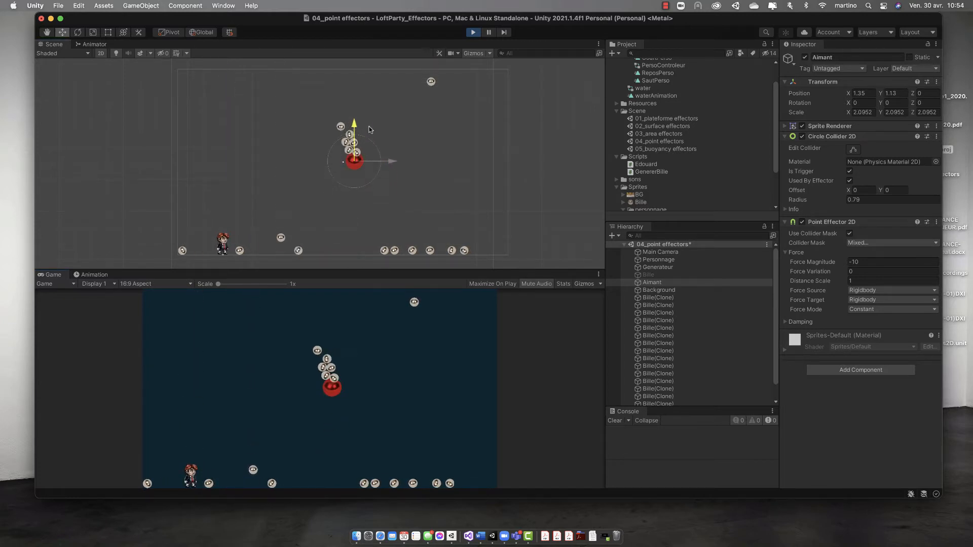
left_click_drag(385, 161, 493, 154)
left_click_drag(433, 161, 375, 161)
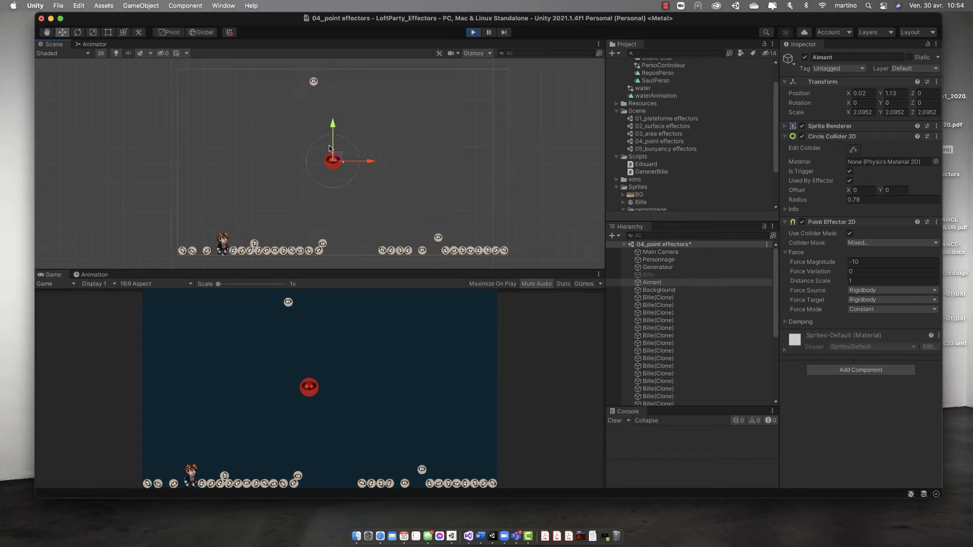
left_click_drag(333, 128, 335, 201)
left_click_drag(372, 236, 327, 151)
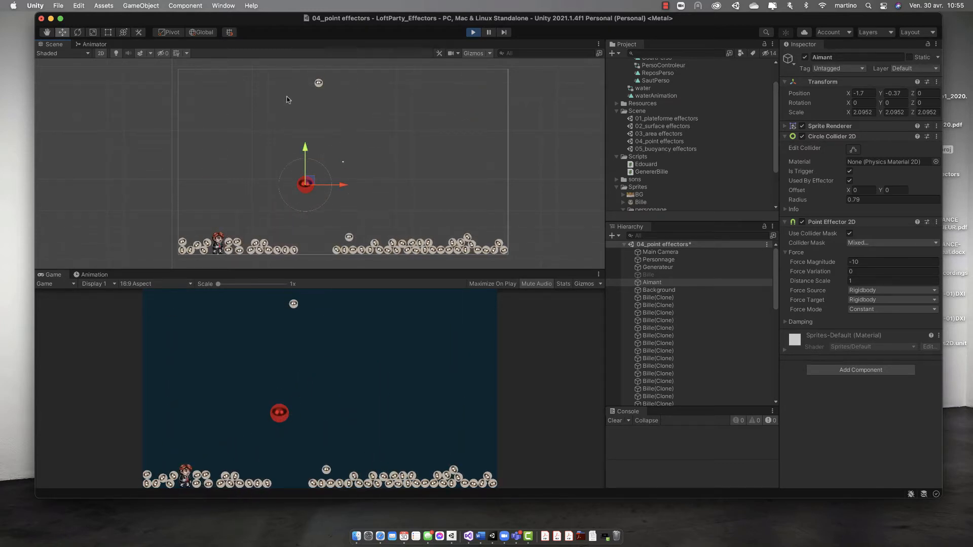
left_click(472, 33)
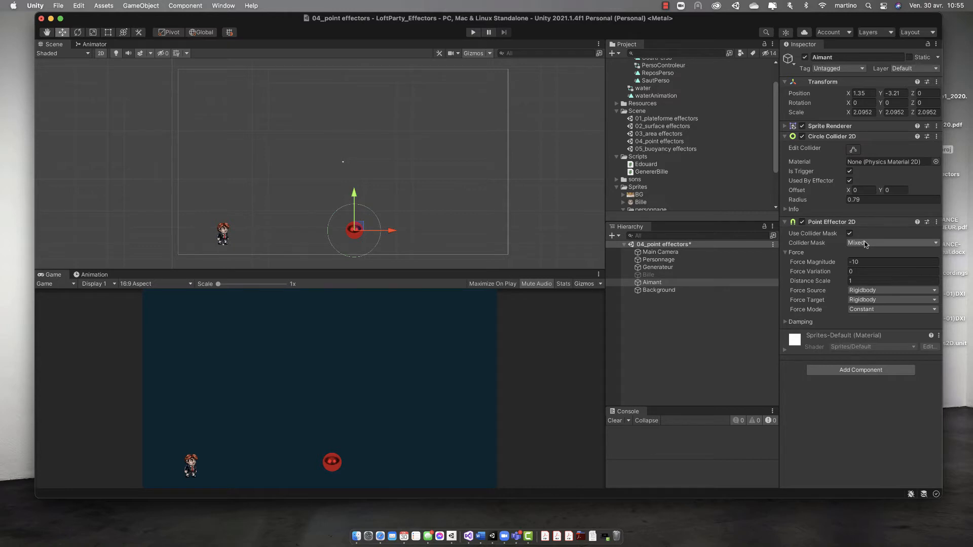
Step: Set the point effector's Collider Mask to Ignore Raycast, run the scene and move Aimant onto the character
left_click(865, 244)
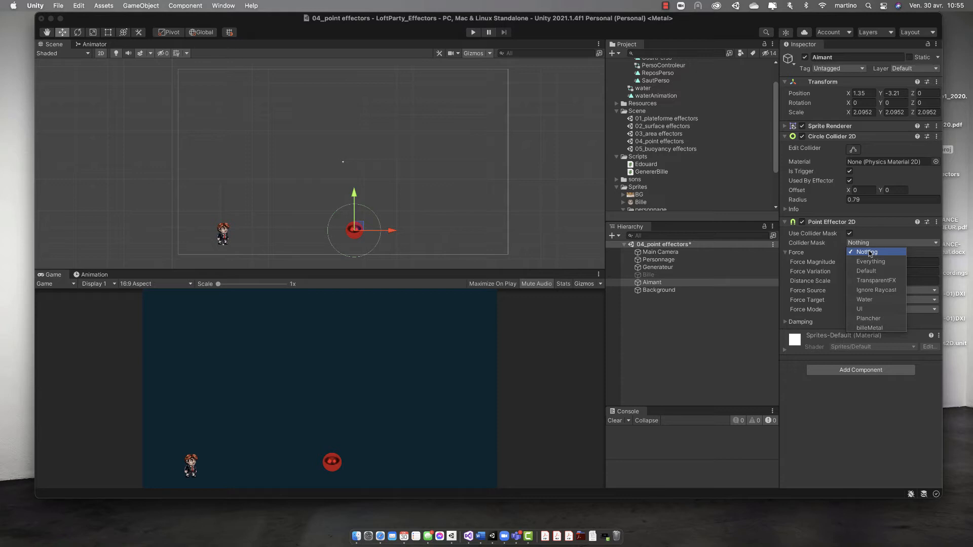
left_click(824, 244)
left_click(859, 245)
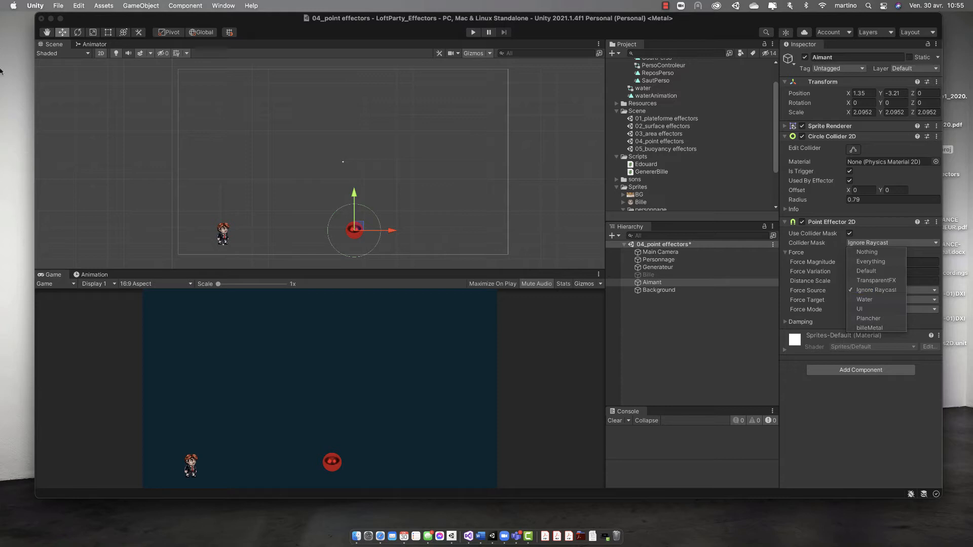
left_click(473, 32)
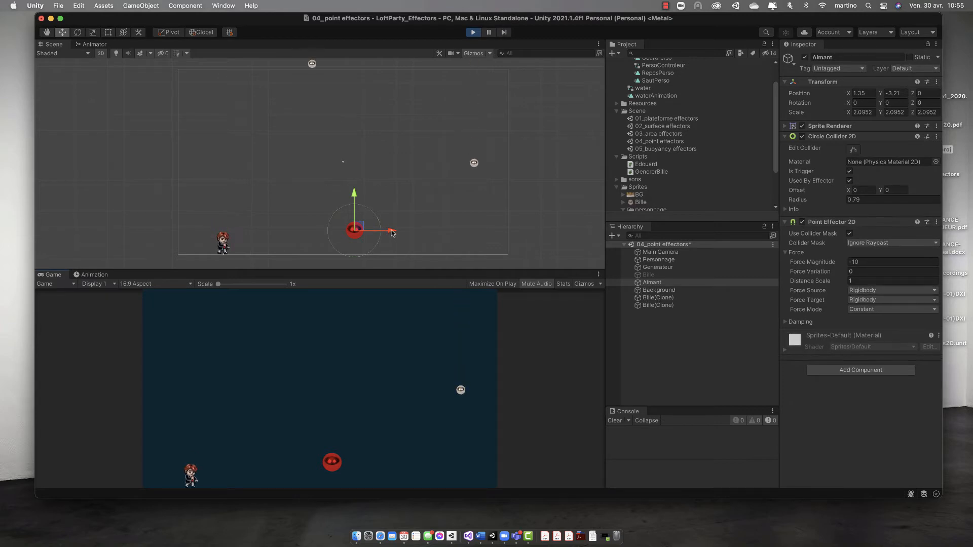
left_click_drag(380, 236, 255, 246)
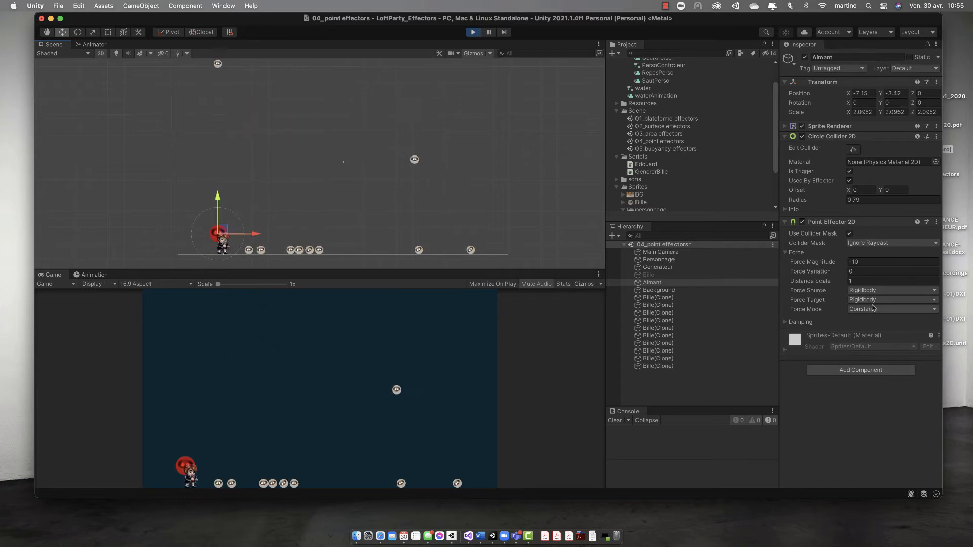
Step: Set the effector's Force Magnitude to -100 during the run, test Aimant around the character and balls, and stop the run
left_click(859, 262)
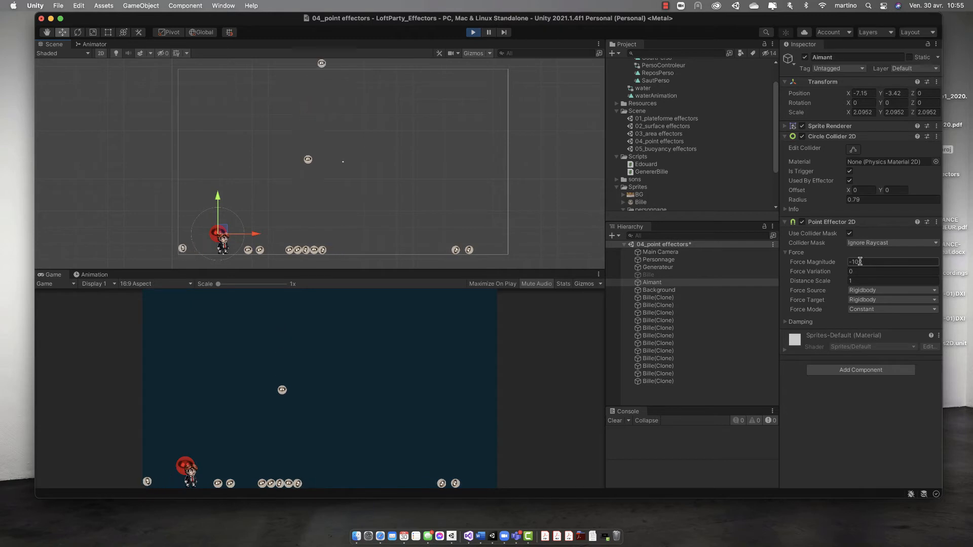
double_click(859, 261)
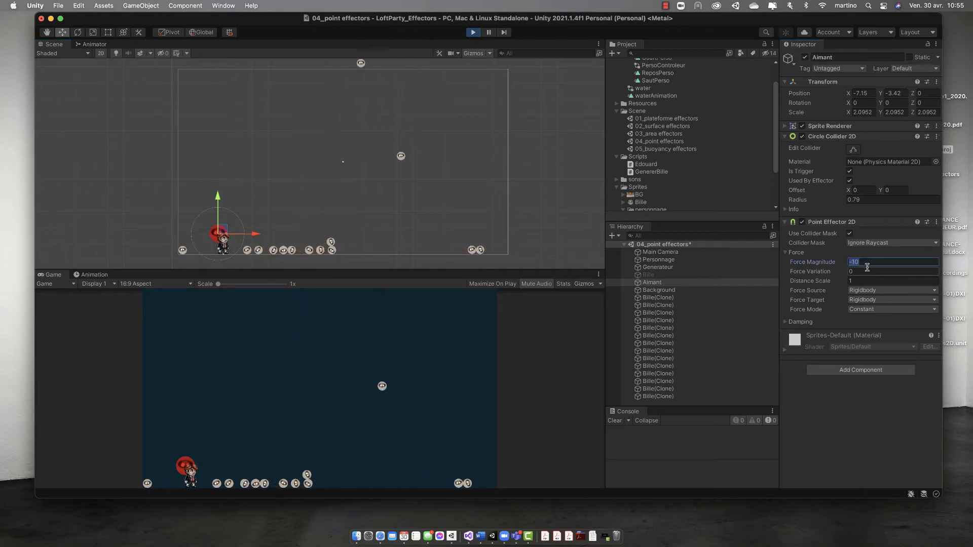
type("-")
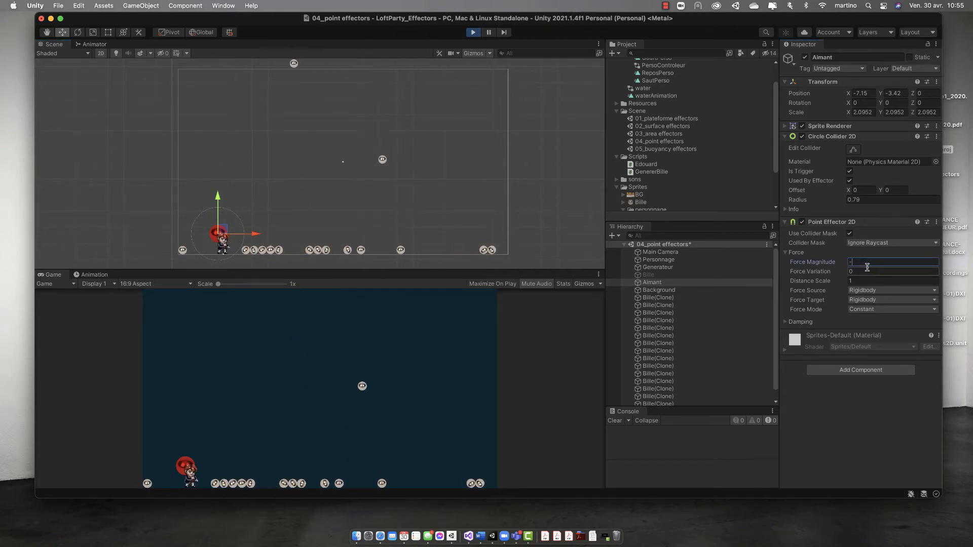
type("100")
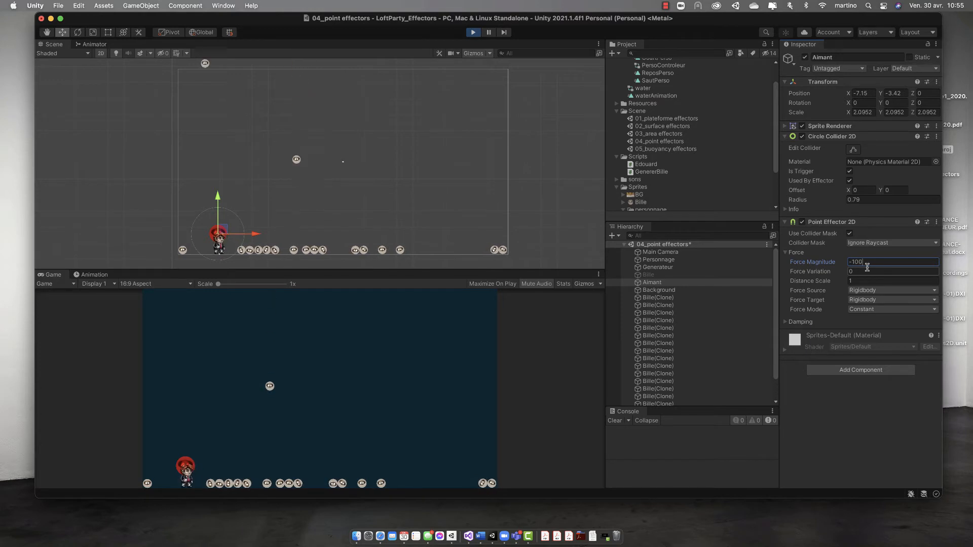
left_click_drag(219, 199, 230, 217)
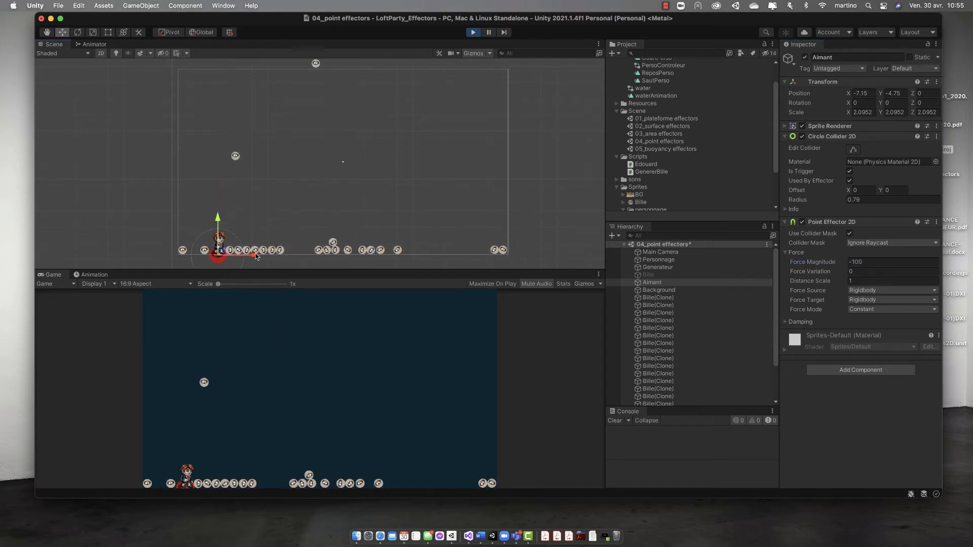
left_click_drag(255, 256, 218, 203)
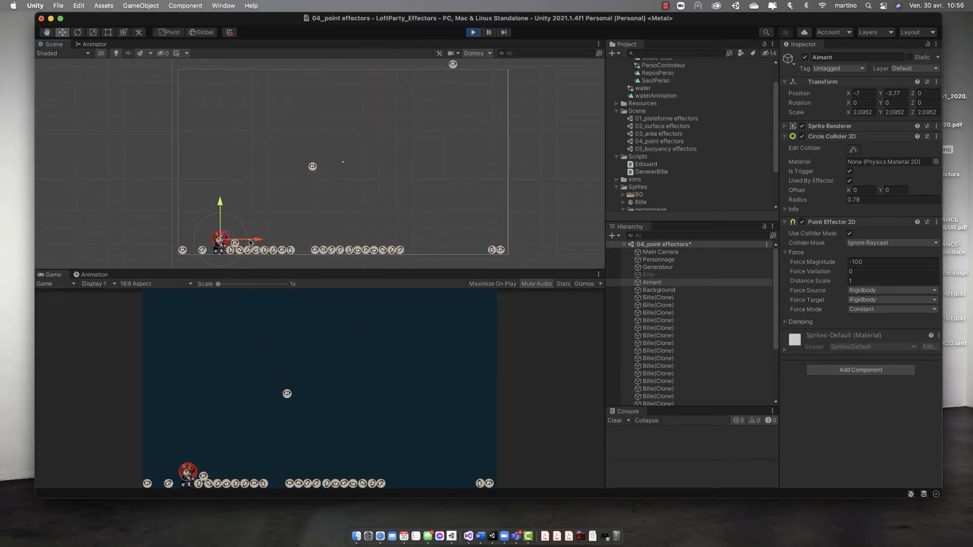
left_click_drag(249, 243, 402, 217)
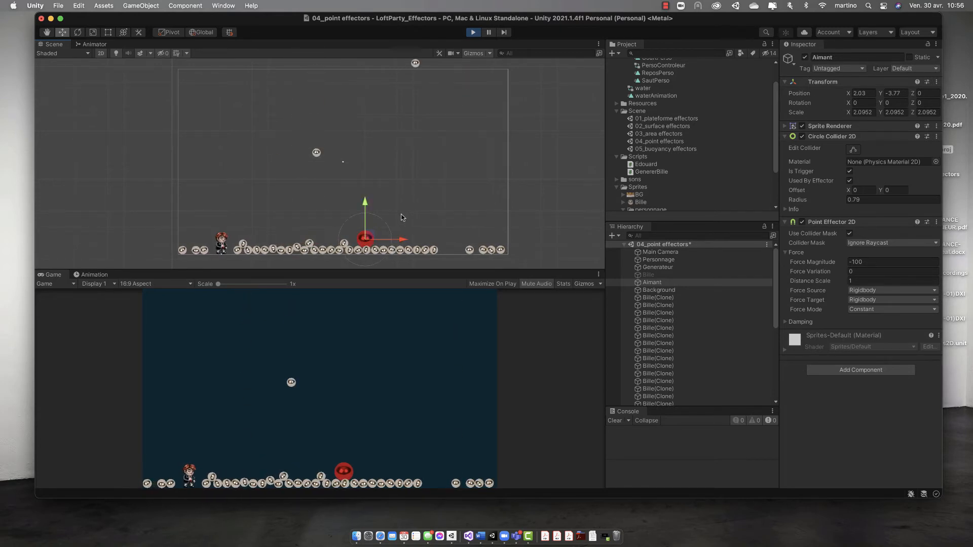
left_click(472, 32)
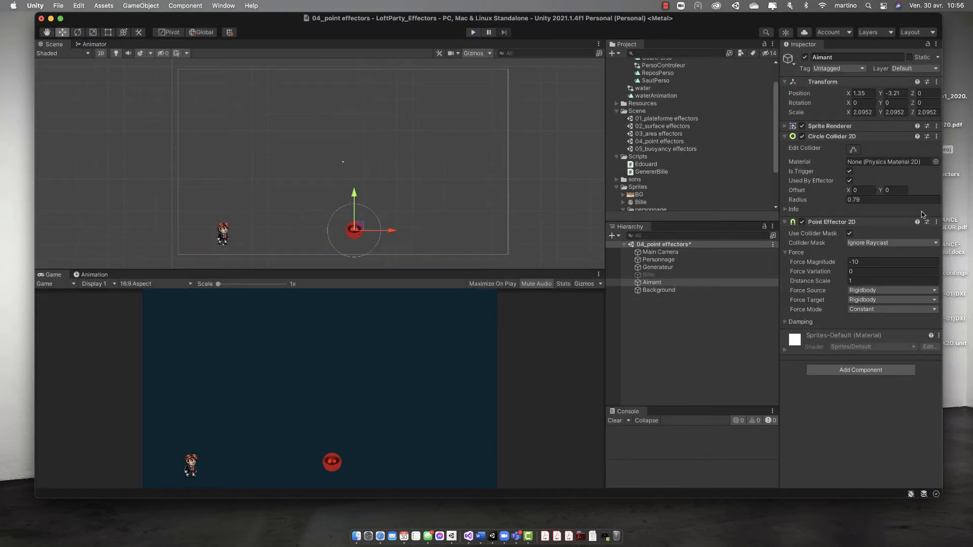
Step: Set the point effector's Collider Mask to billeMetal only and run the scene
left_click(920, 243)
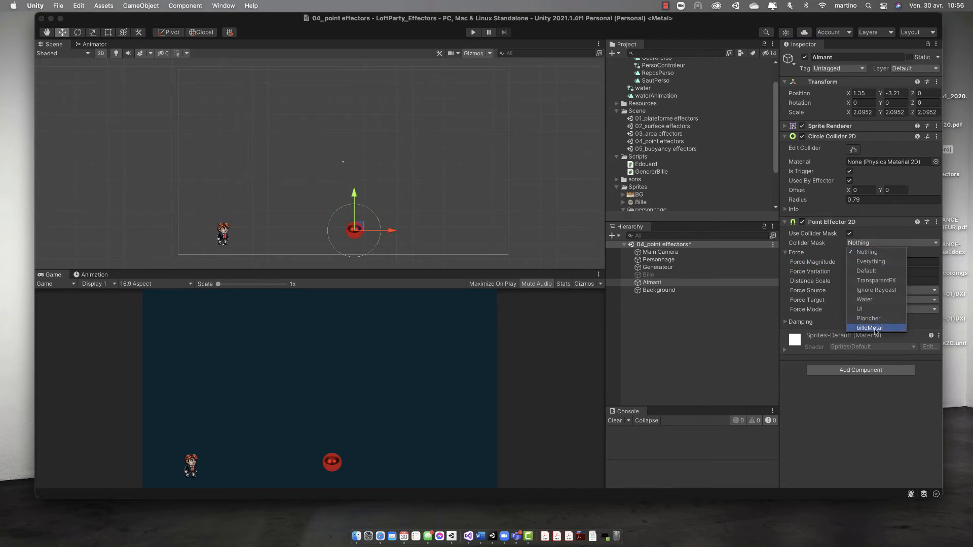
left_click(472, 33)
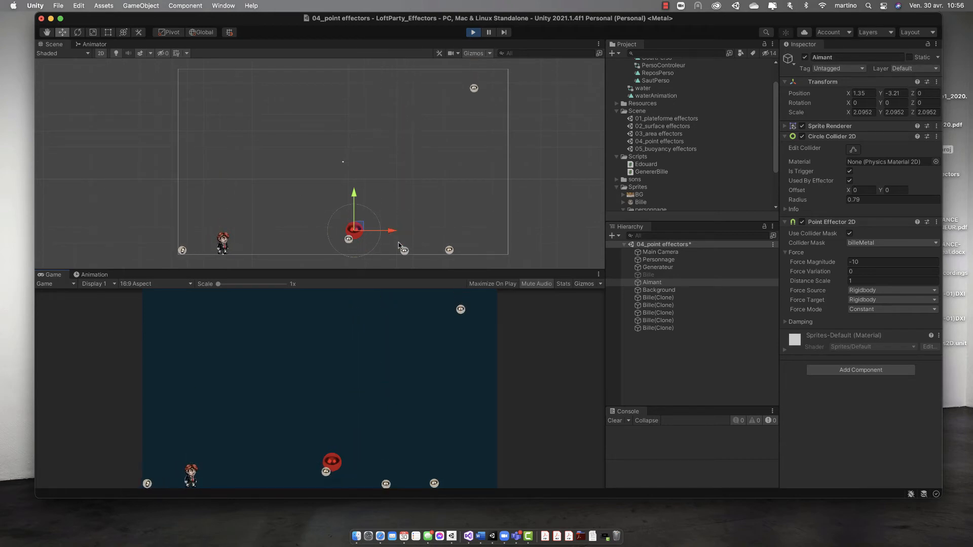
Step: Set the effector's damping Drag to 13.62 during the run and lower Aimant to about Y -4.45
left_click(797, 322)
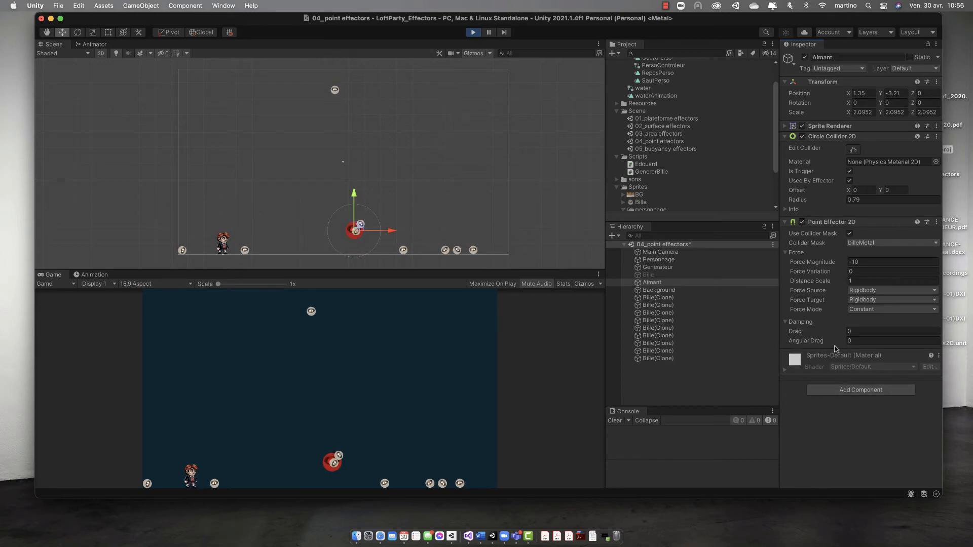
left_click(848, 331)
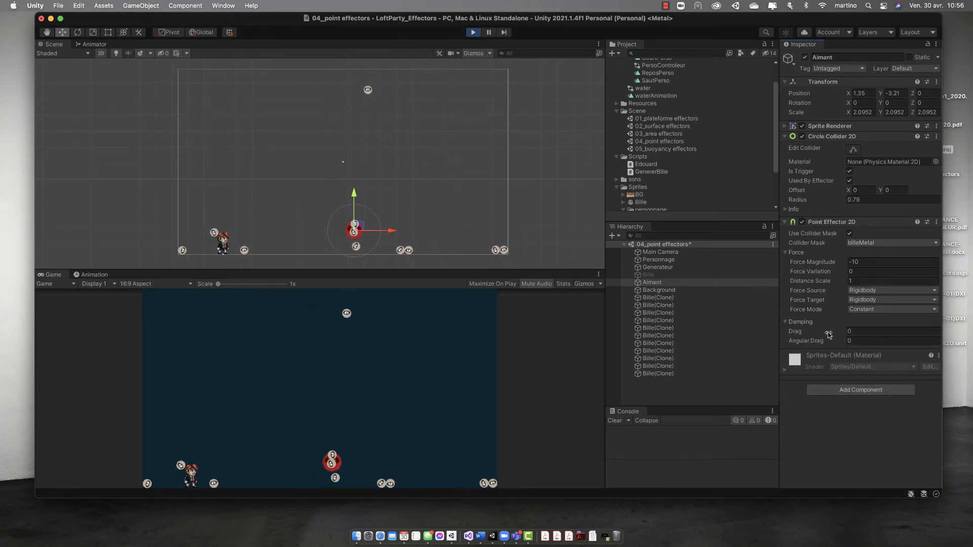
type("10.8")
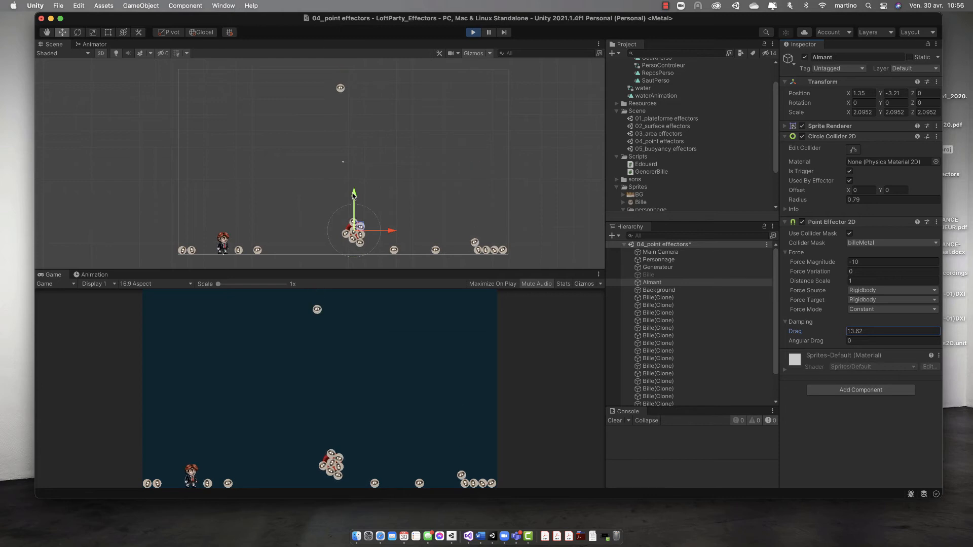
left_click_drag(353, 195, 374, 214)
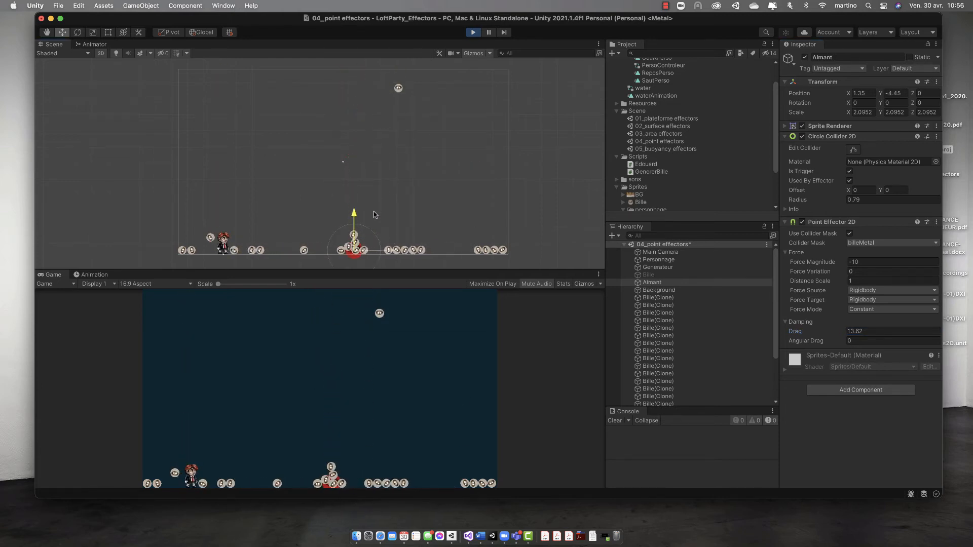
Step: Move Aimant through the balls along the floor to about X 9.87, and raise it to about Y 1.47
left_click_drag(395, 250, 532, 251)
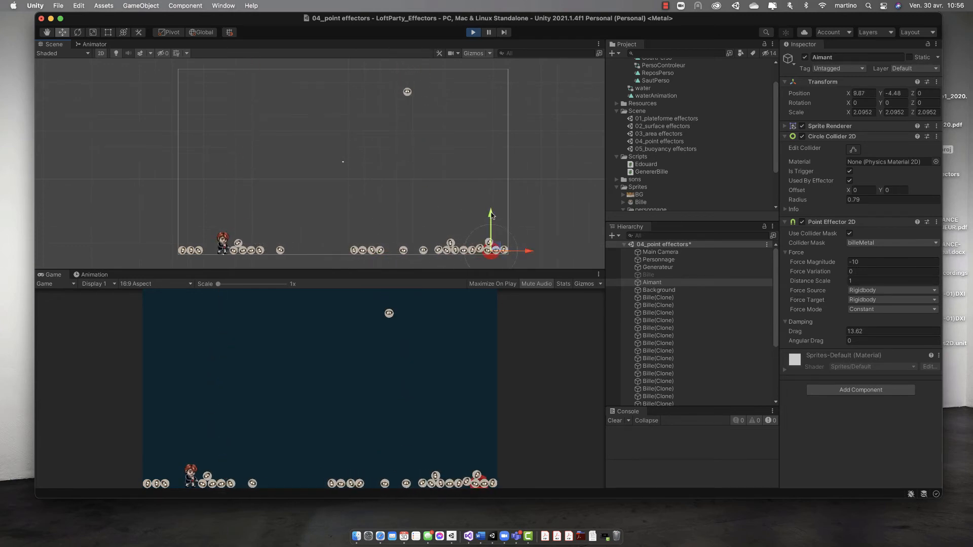
left_click_drag(491, 214, 452, 114)
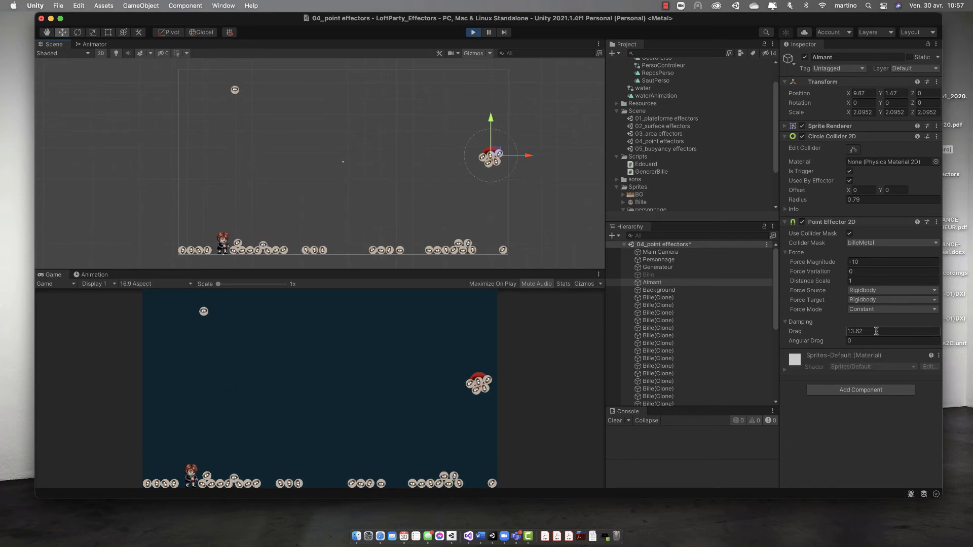
Step: Set the point effector's damping Drag to 0 and move Aimant horizontally to about X 1.65
left_click(876, 331)
type("0")
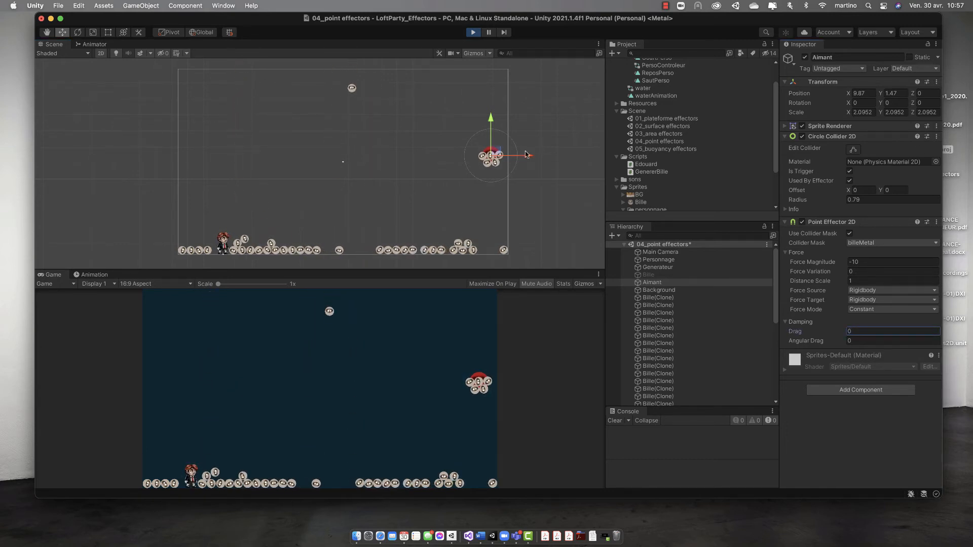
left_click_drag(527, 155, 397, 160)
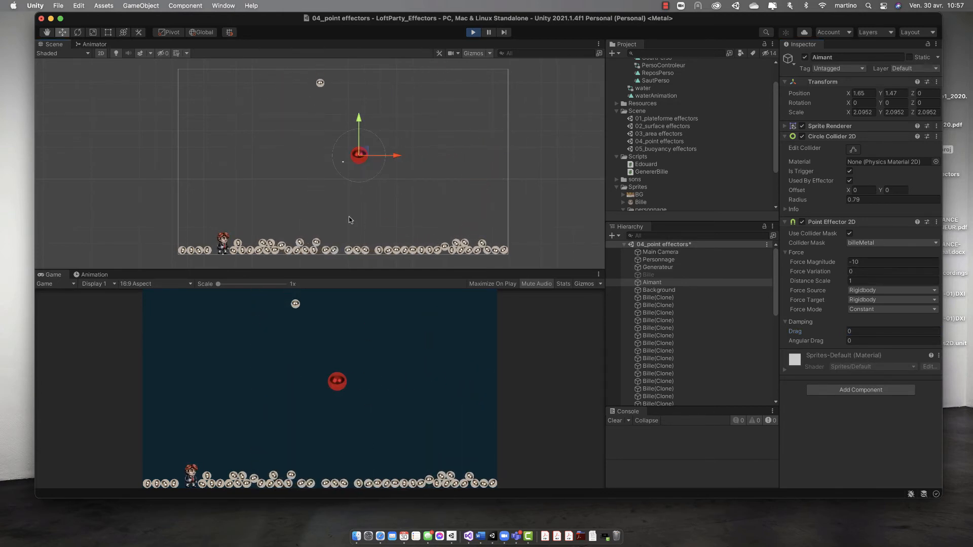
Step: Set the point effector's Force Magnitude to 100 and increase its Distance Scale to about 152.1
left_click(881, 261)
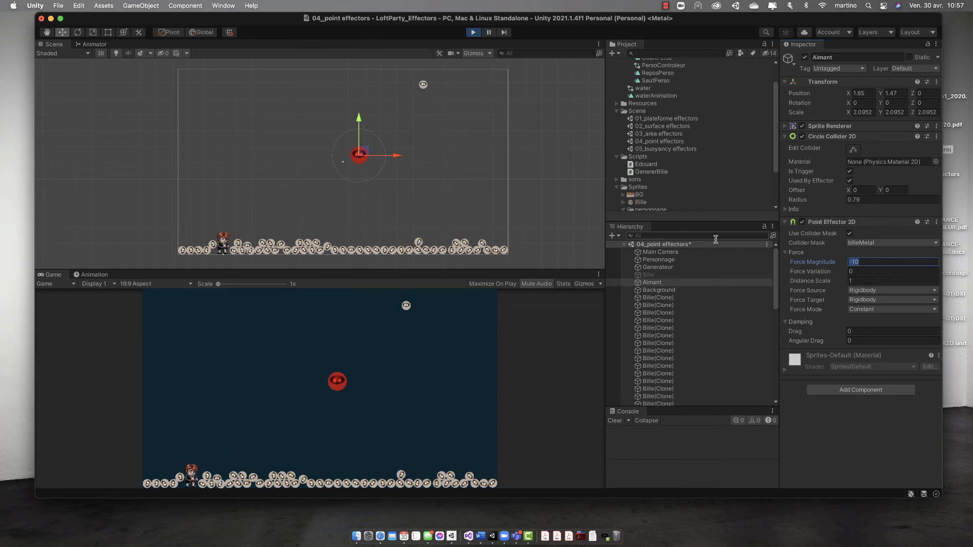
type("10")
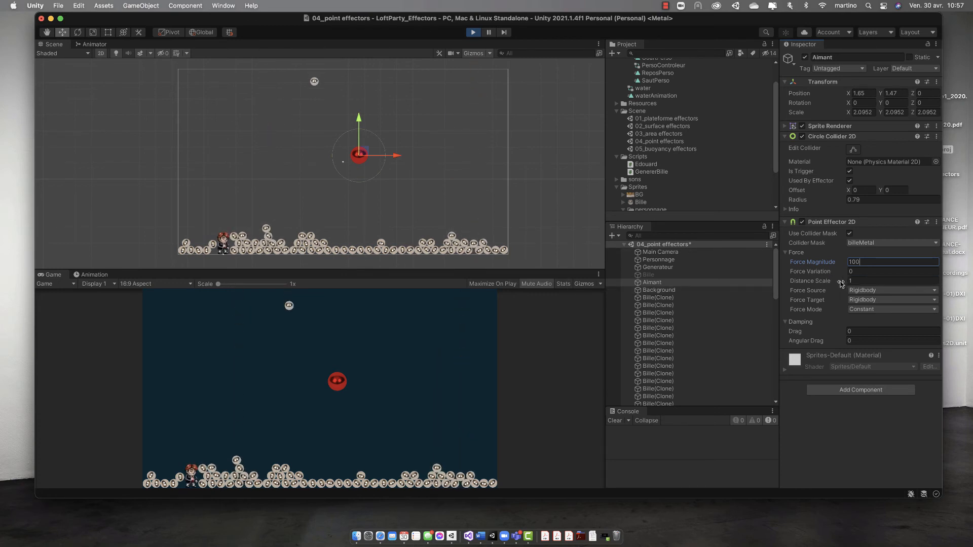
left_click_drag(842, 281, 907, 281)
left_click_drag(823, 293, 855, 297)
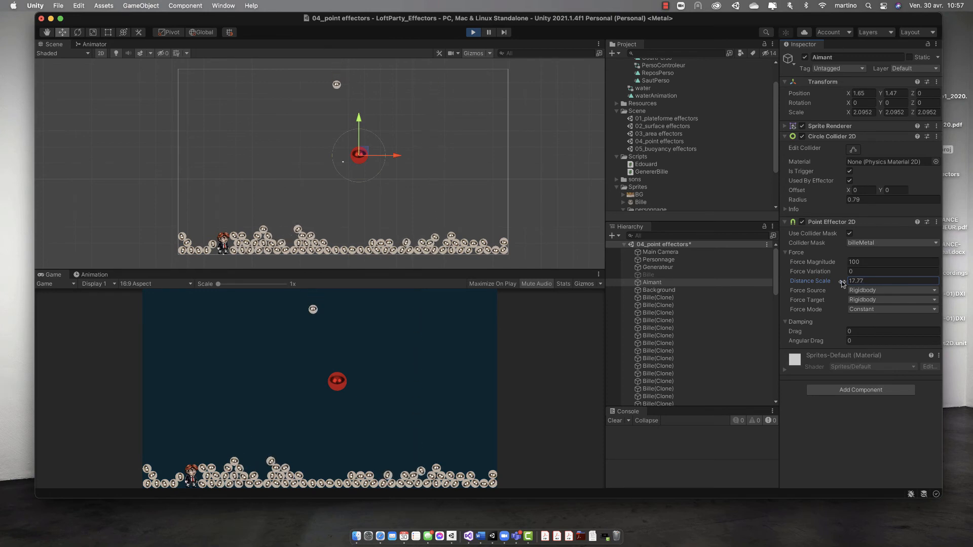
left_click_drag(932, 310, 958, 324)
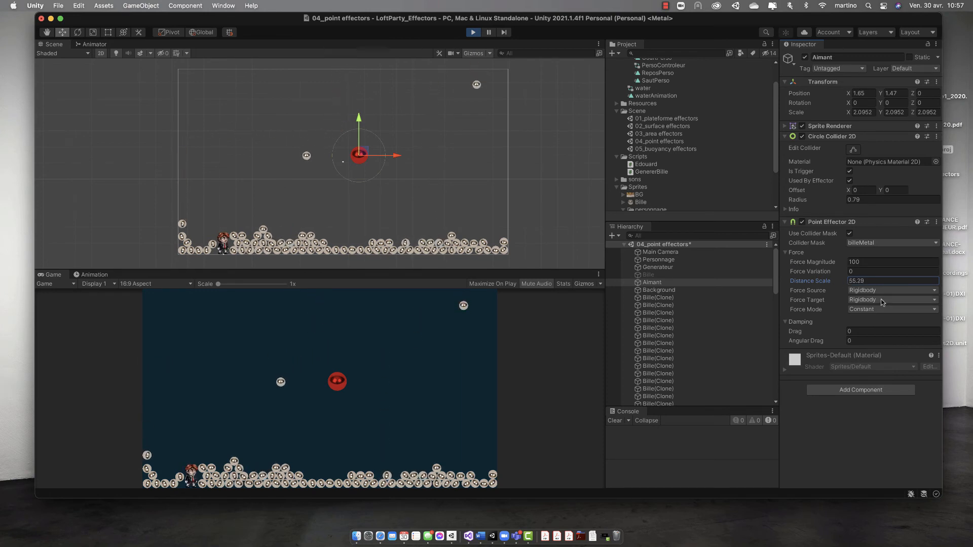
left_click_drag(831, 282, 970, 284)
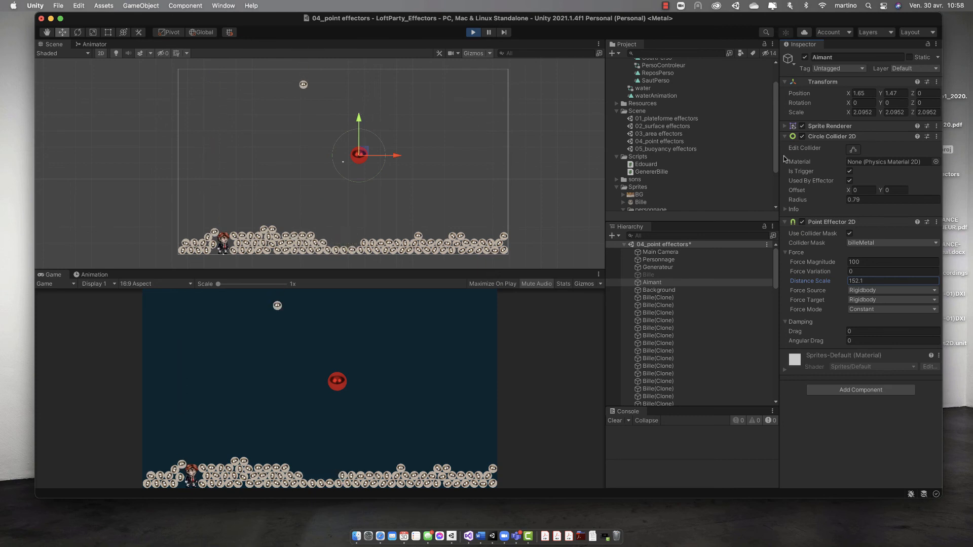
Step: Lower Aimant among the balls to about Y -4.03 and sweep it horizontally to X -1.4 and back to X 2.48
left_click_drag(358, 122, 304, 209)
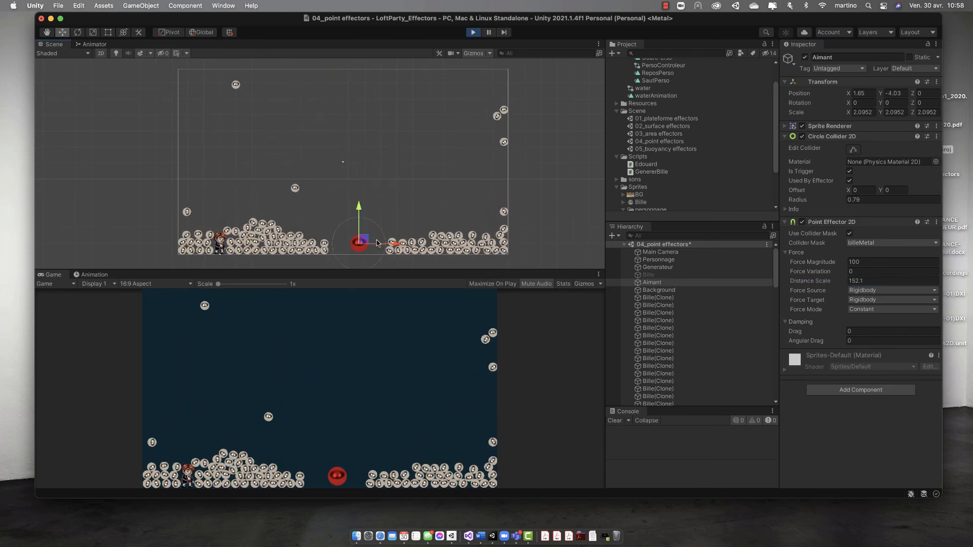
mouse_move(398, 243)
left_mouse_down()
mouse_move(269, 247)
mouse_move(570, 243)
mouse_move(408, 244)
left_mouse_up()
left_click_drag(321, 202, 349, 192)
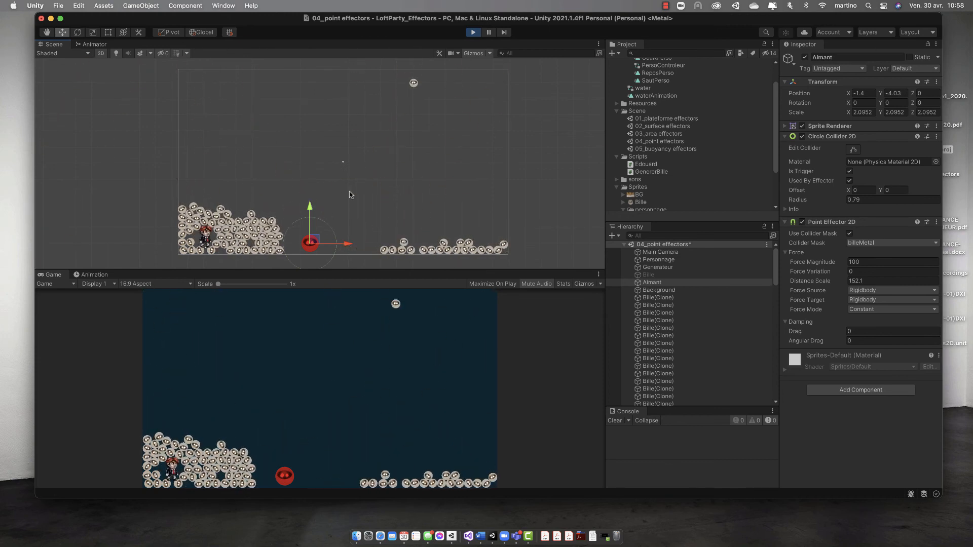
left_click_drag(349, 246, 411, 249)
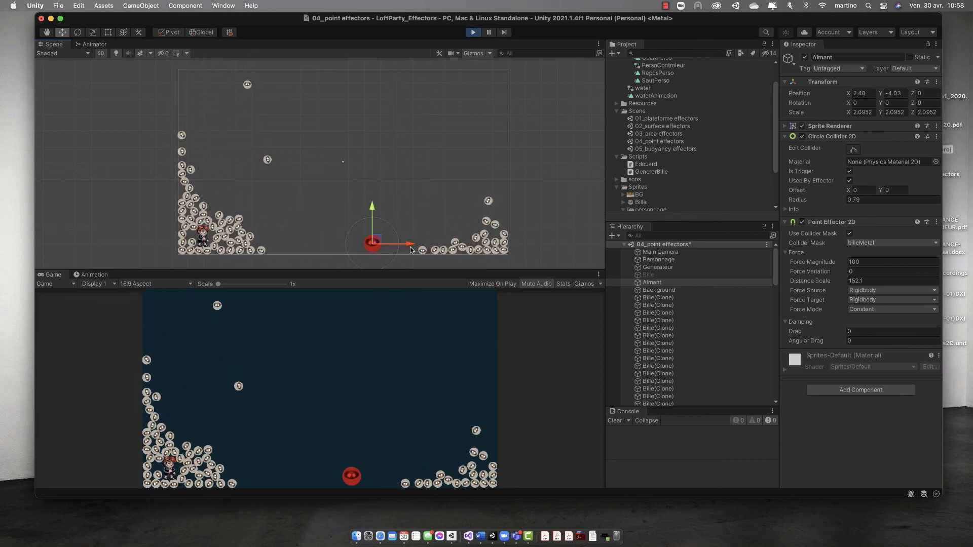